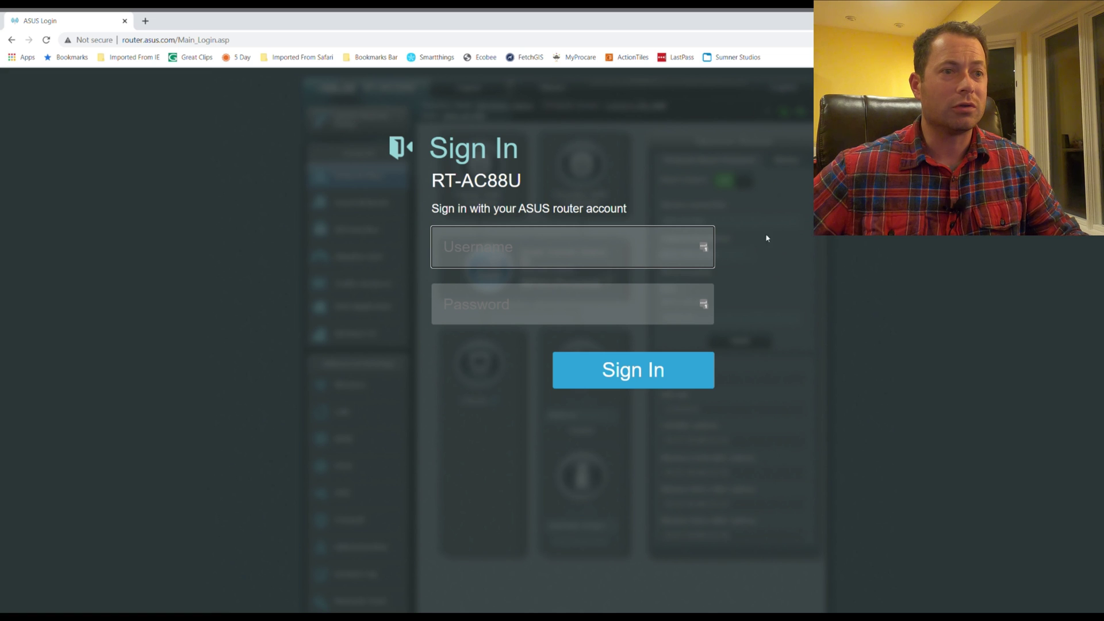
Sign in to the RT-AC88U router by filling in the account username and password.
click(710, 249)
click(591, 334)
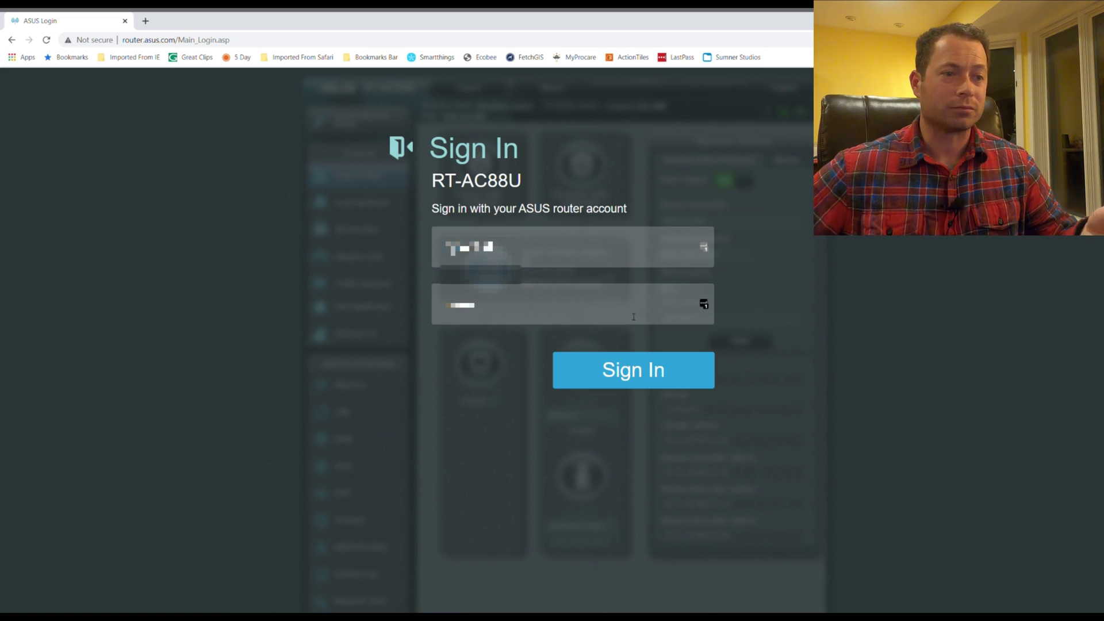
click(618, 370)
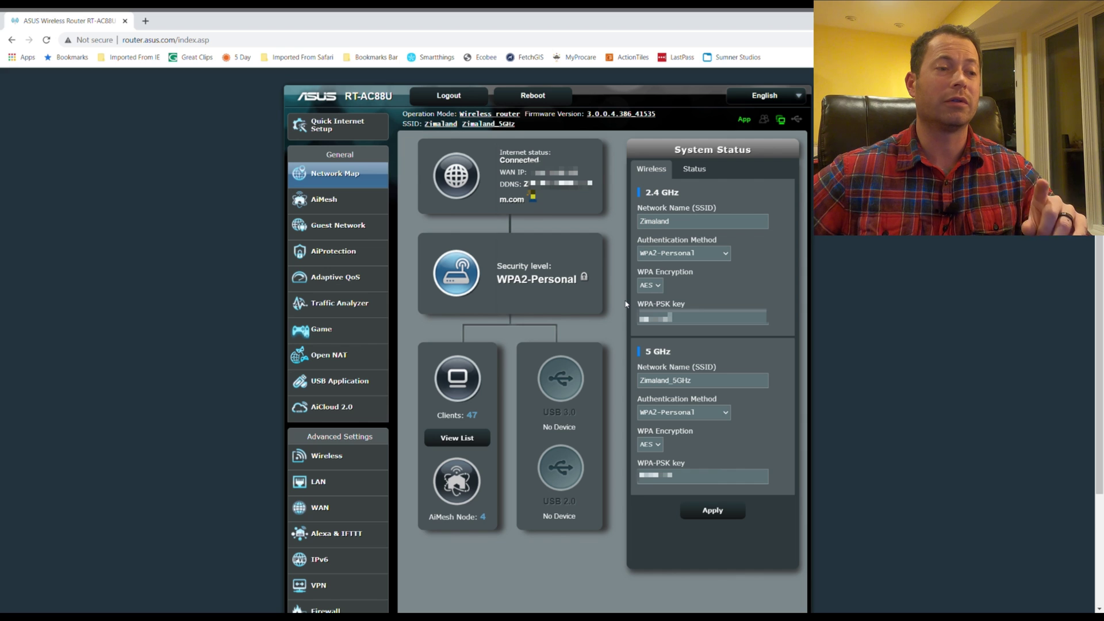
List the AiMesh nodes in the network map and view the Basement node's details with its extra configuration, closing them when done.
click(458, 495)
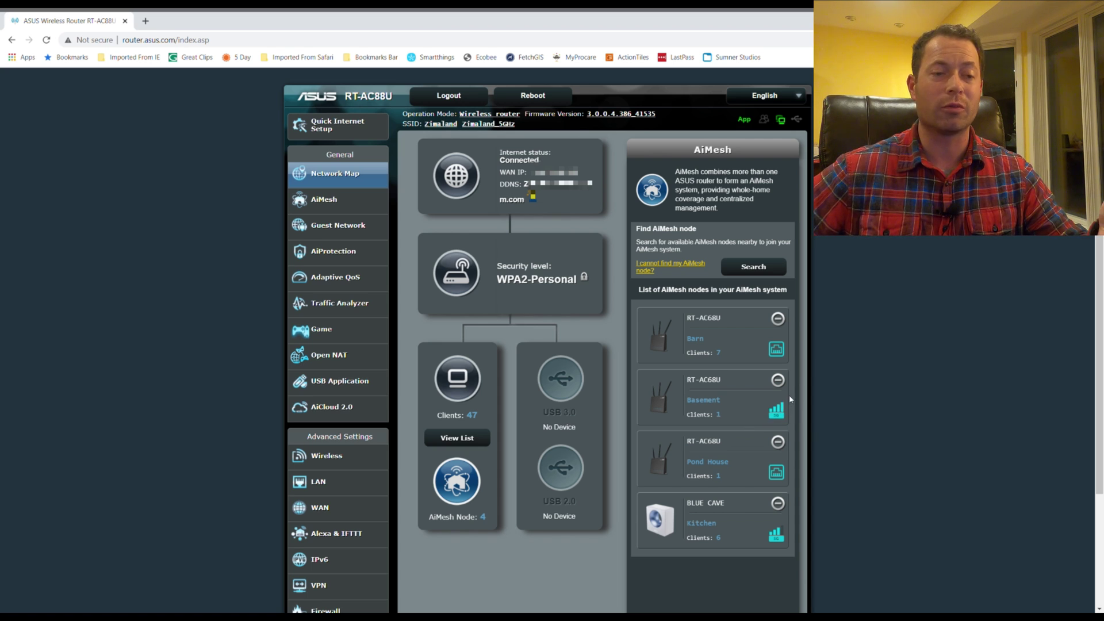
click(738, 417)
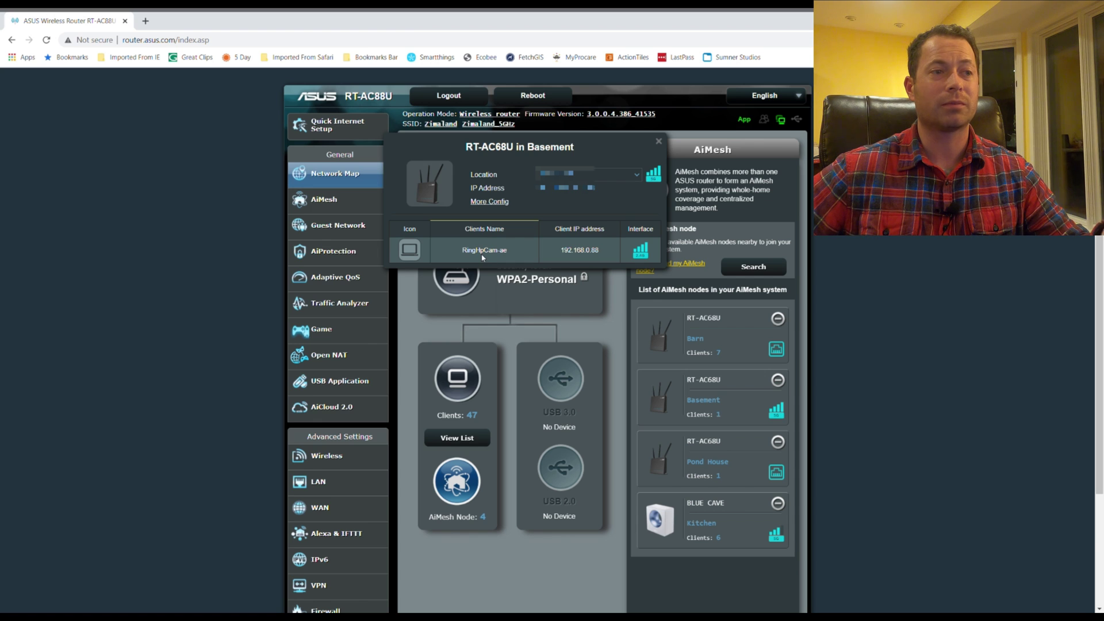
click(493, 202)
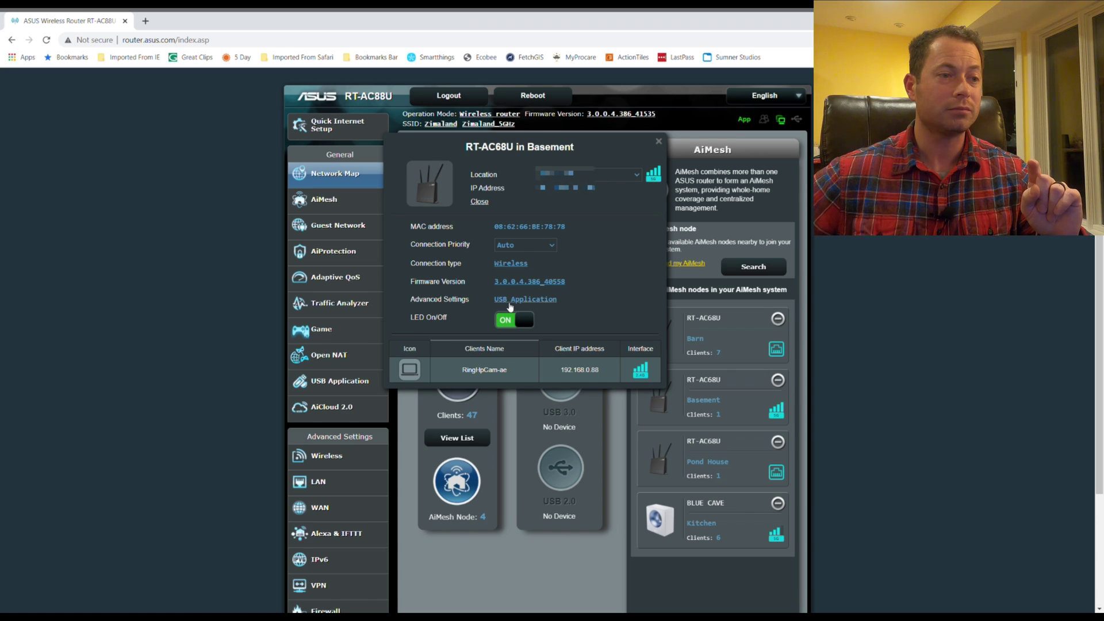
click(654, 144)
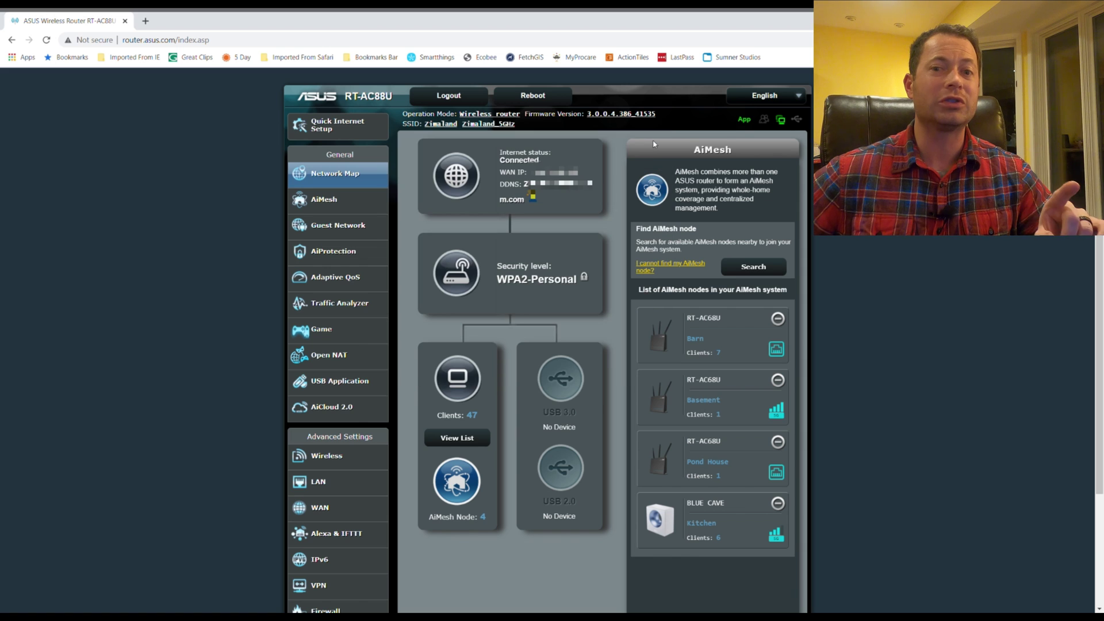
Open the AiMesh topology page and view the legend explaining the connection line colours.
click(325, 205)
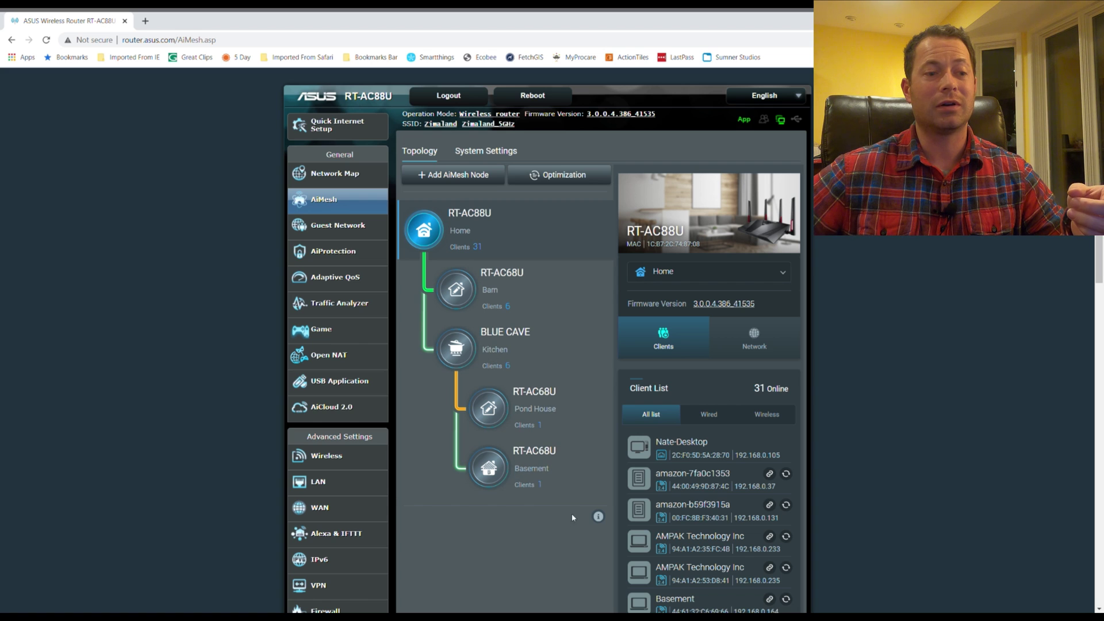
click(598, 517)
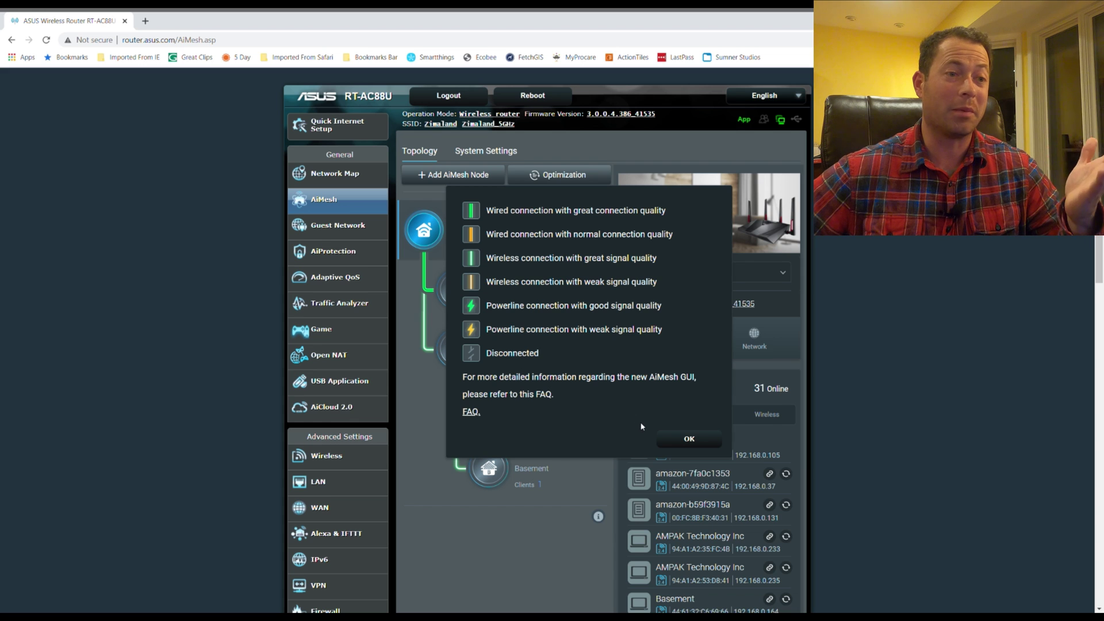
click(681, 445)
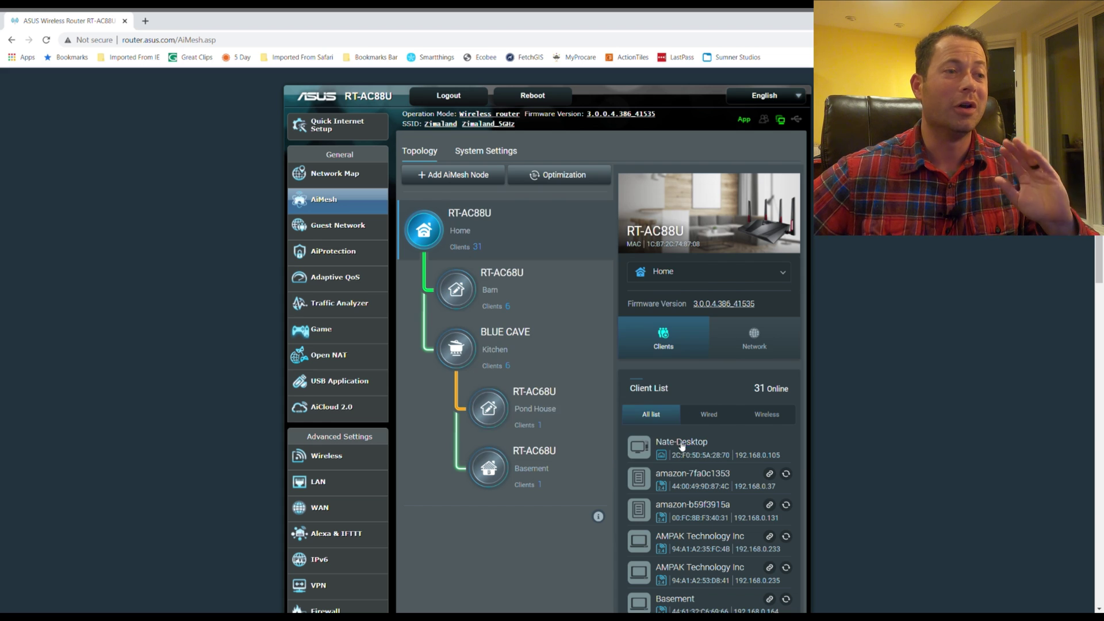
Inspect the Barn node's client list and its network uplink and backhaul information.
scroll(568, 444, down, 1)
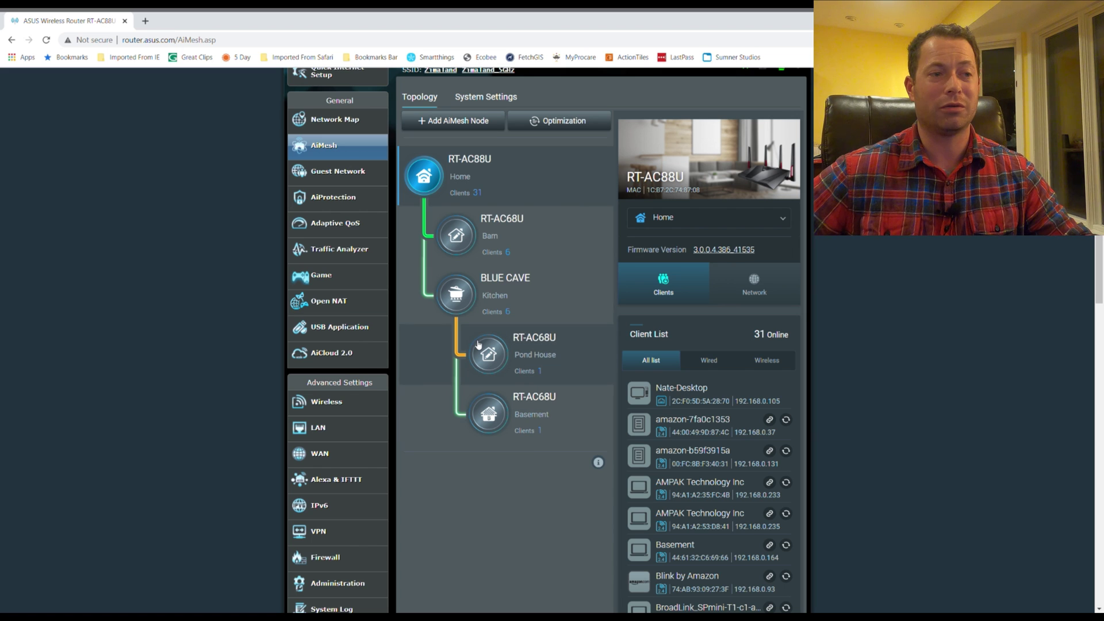
click(463, 234)
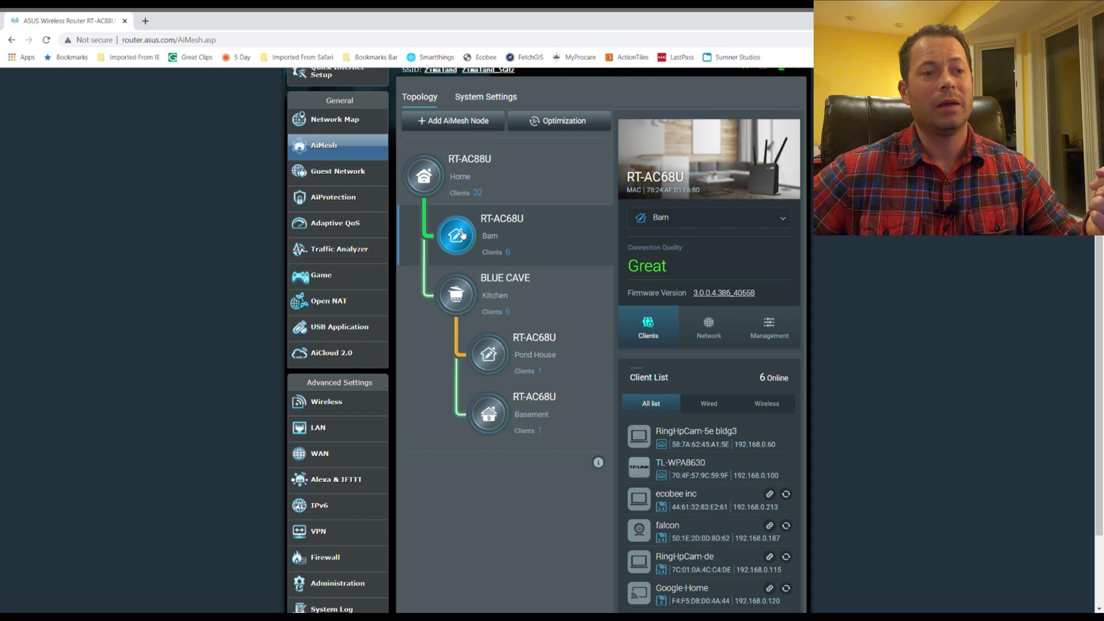
scroll(599, 356, down, 2)
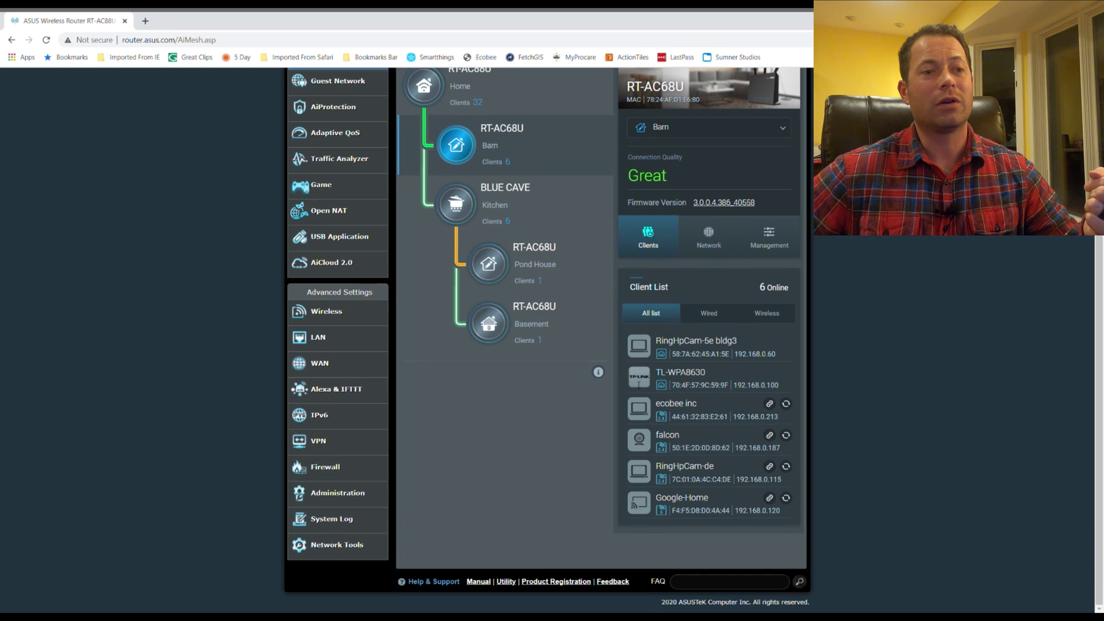
click(707, 245)
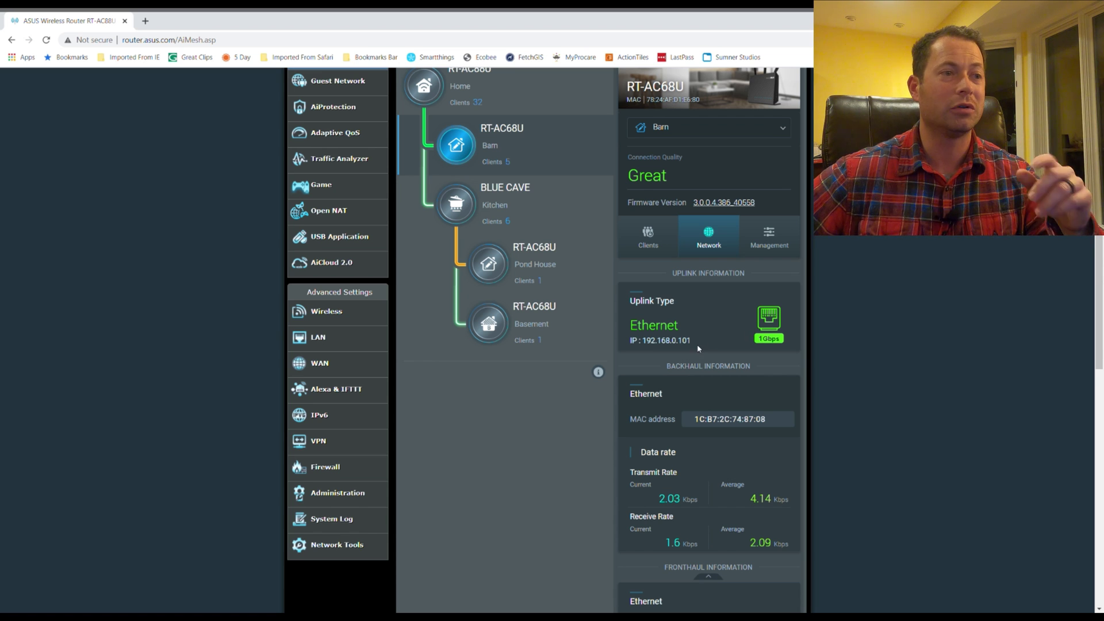
Inspect the Pond House node's network information and connection quality notice, plus the Basement node's network information.
click(515, 268)
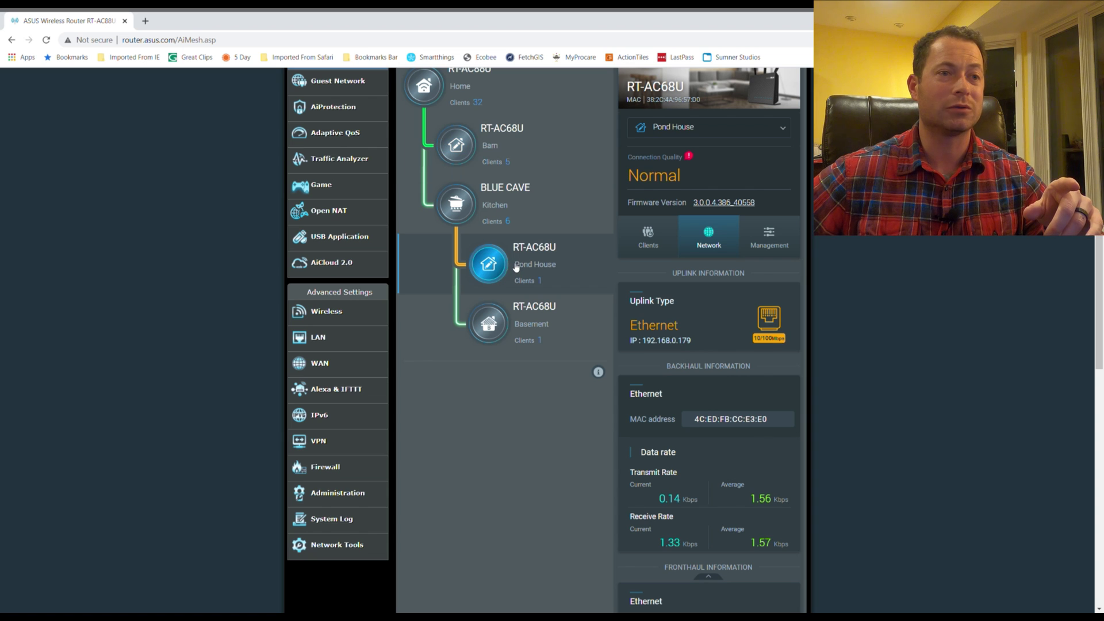
click(690, 157)
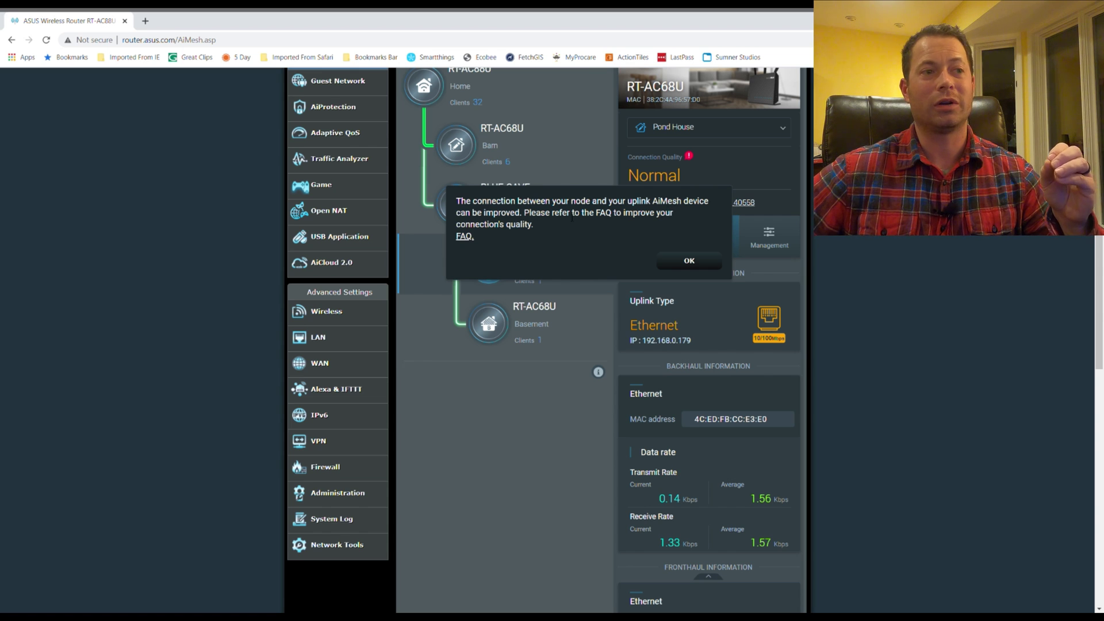
click(670, 261)
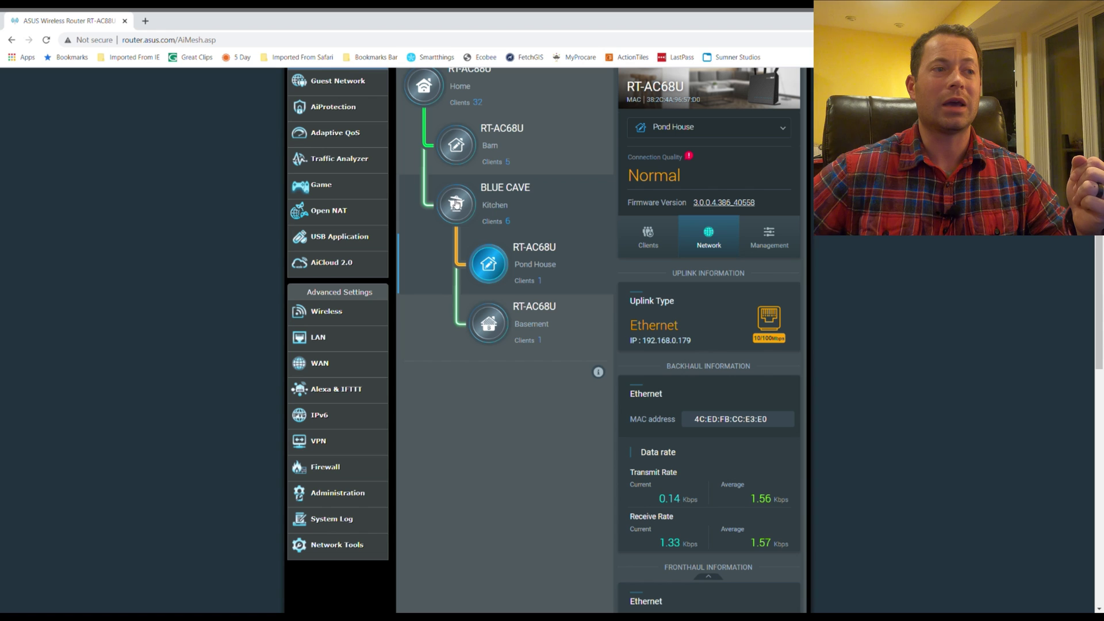
click(499, 335)
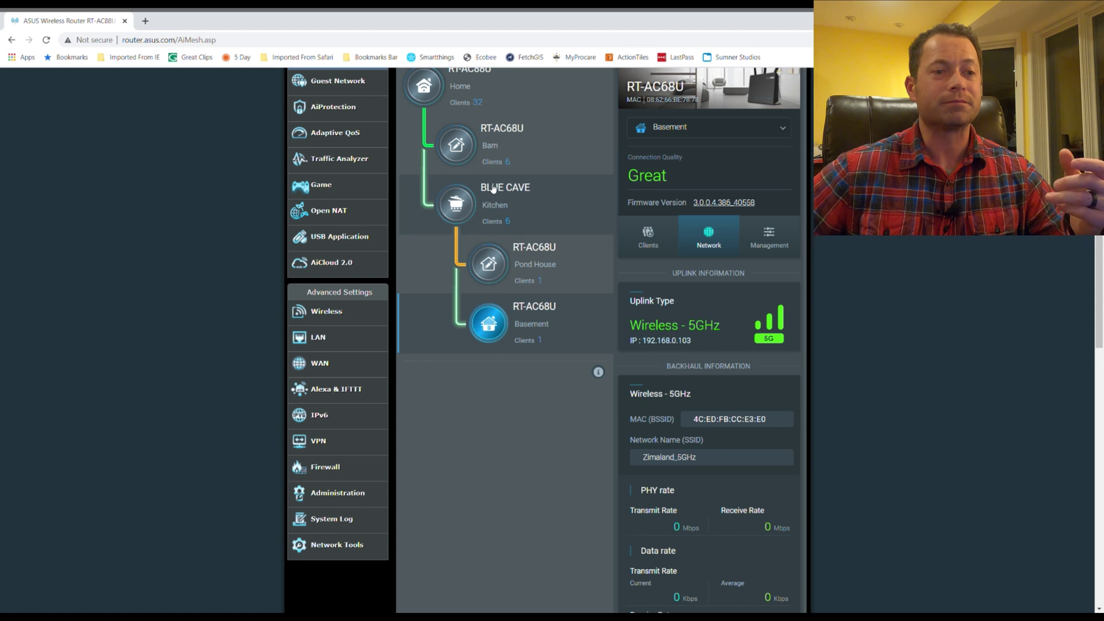
Inspect the Kitchen node's network information and client list, and view the ChimePro-4f client's settings without changing them.
click(518, 211)
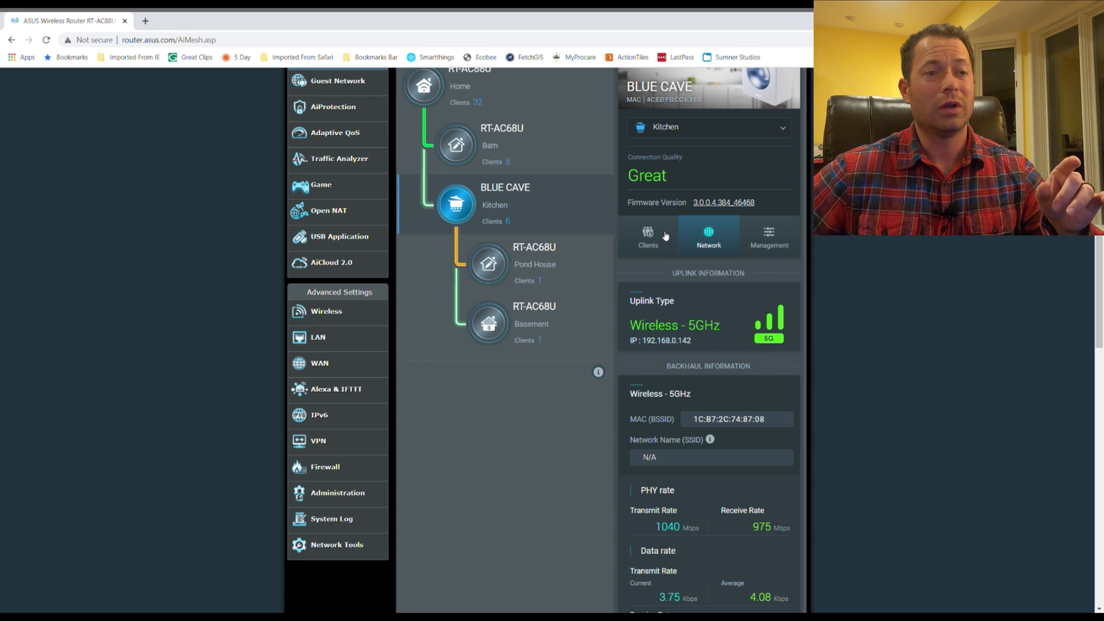
click(659, 241)
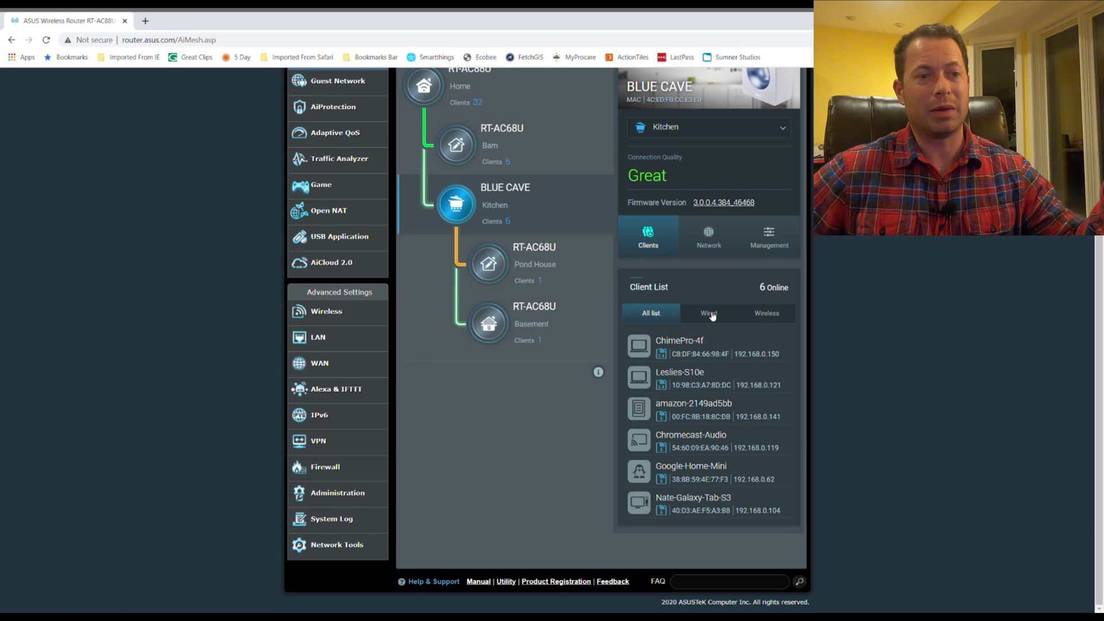
click(695, 354)
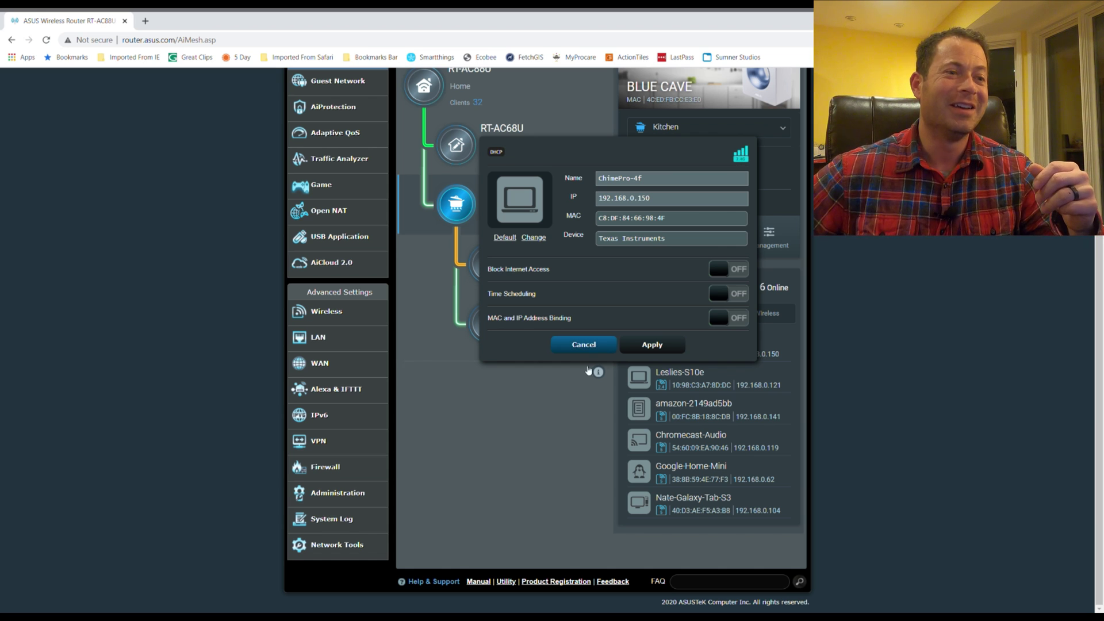
click(601, 347)
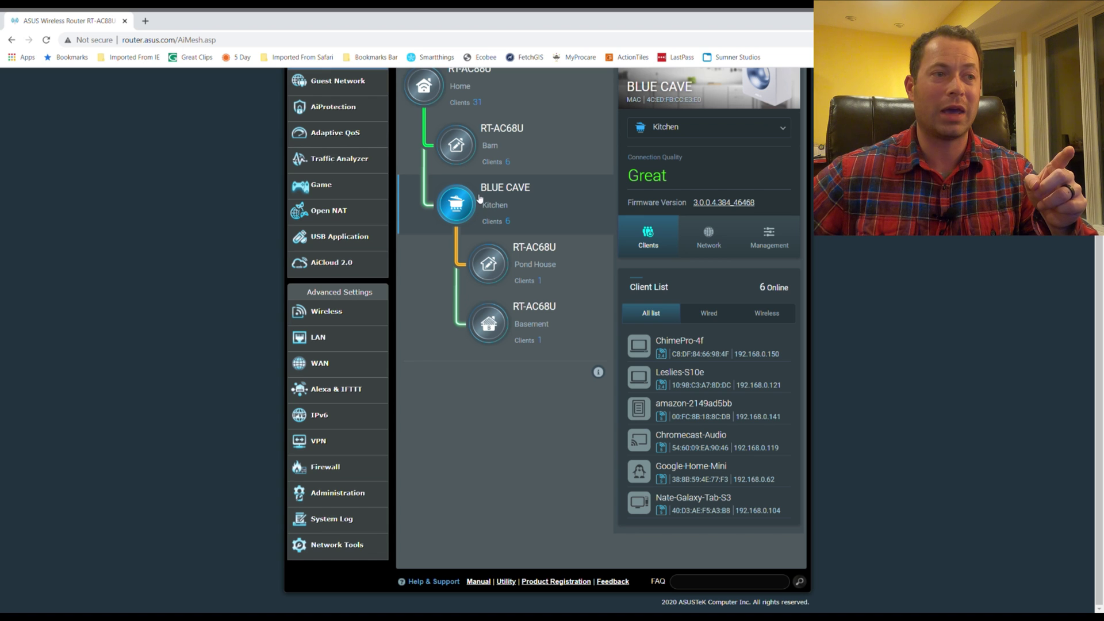
Review the management settings of the Kitchen node and those of the Barn node.
scroll(518, 322, up, 2)
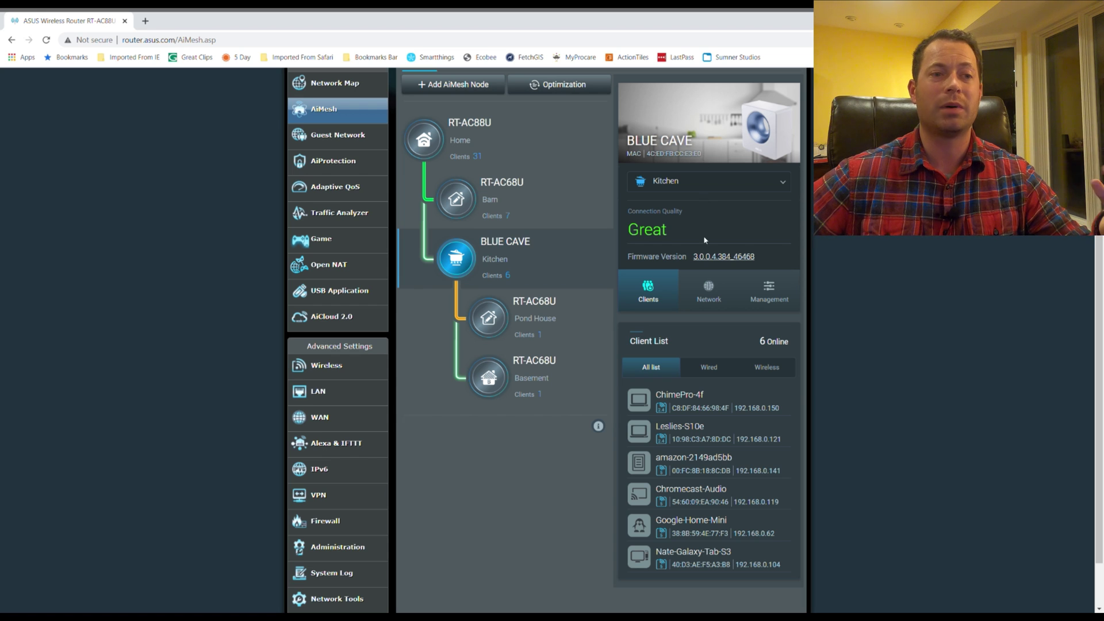
click(768, 292)
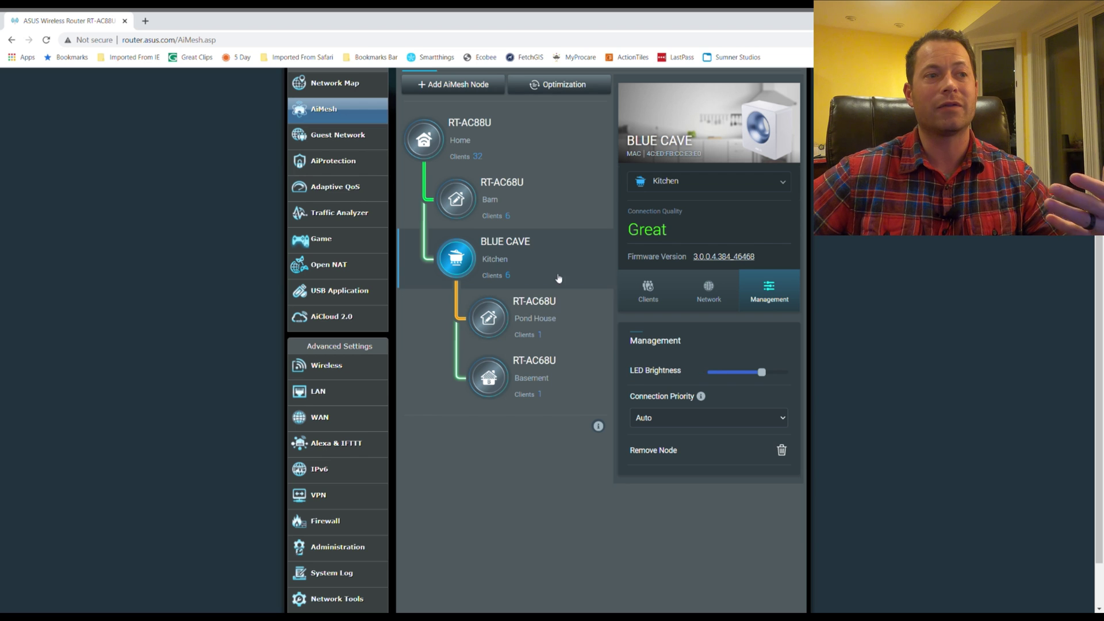
click(490, 200)
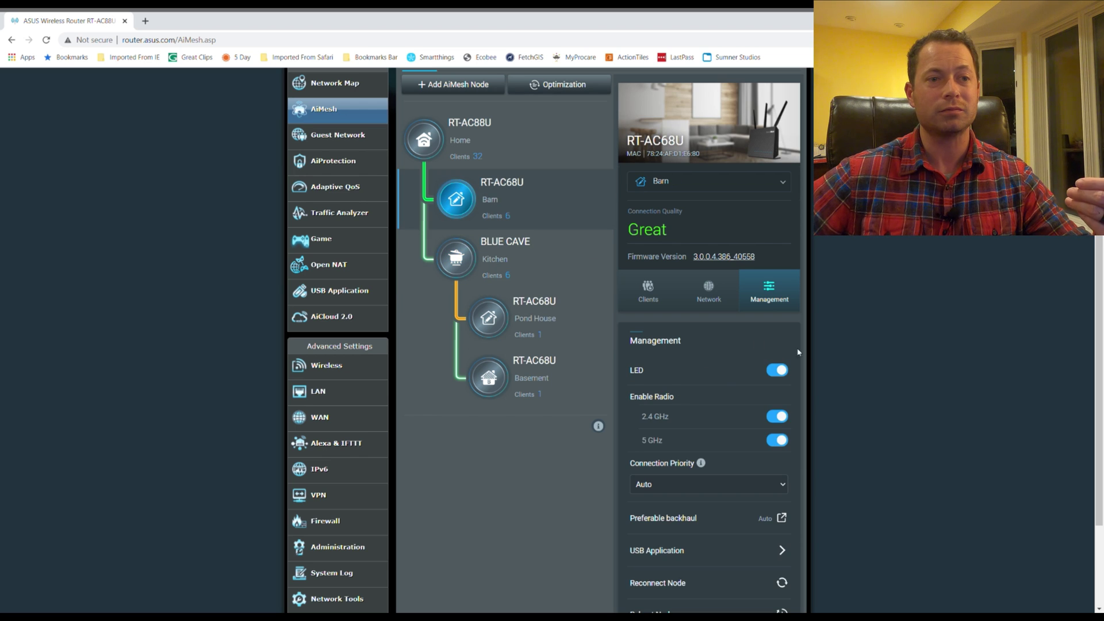
scroll(777, 294, down, 1)
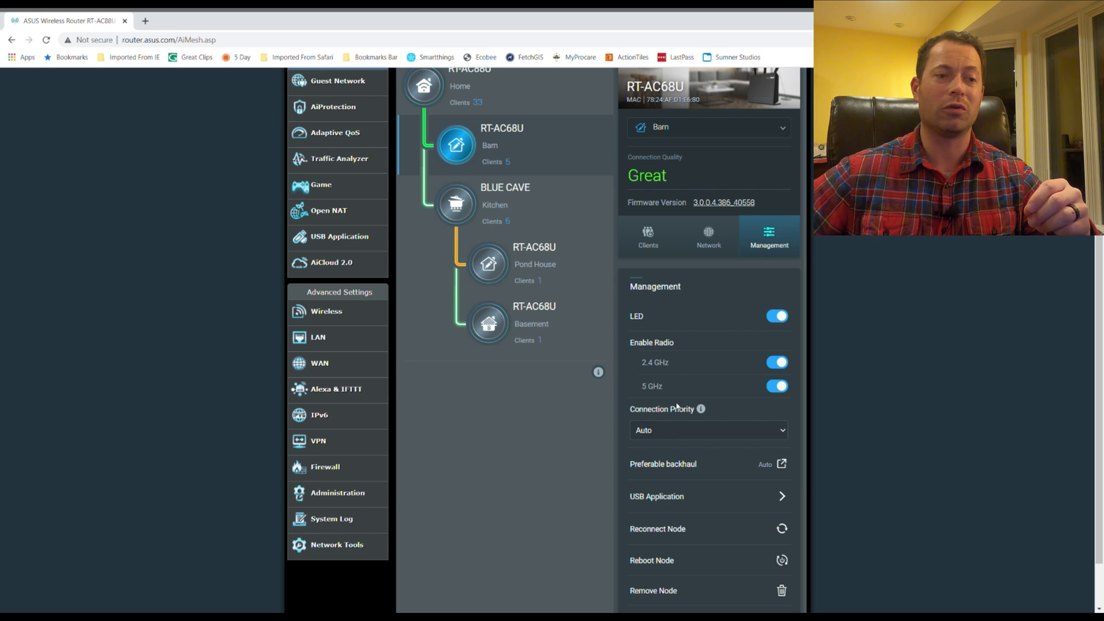
scroll(676, 406, down, 1)
mouse_move(704, 357)
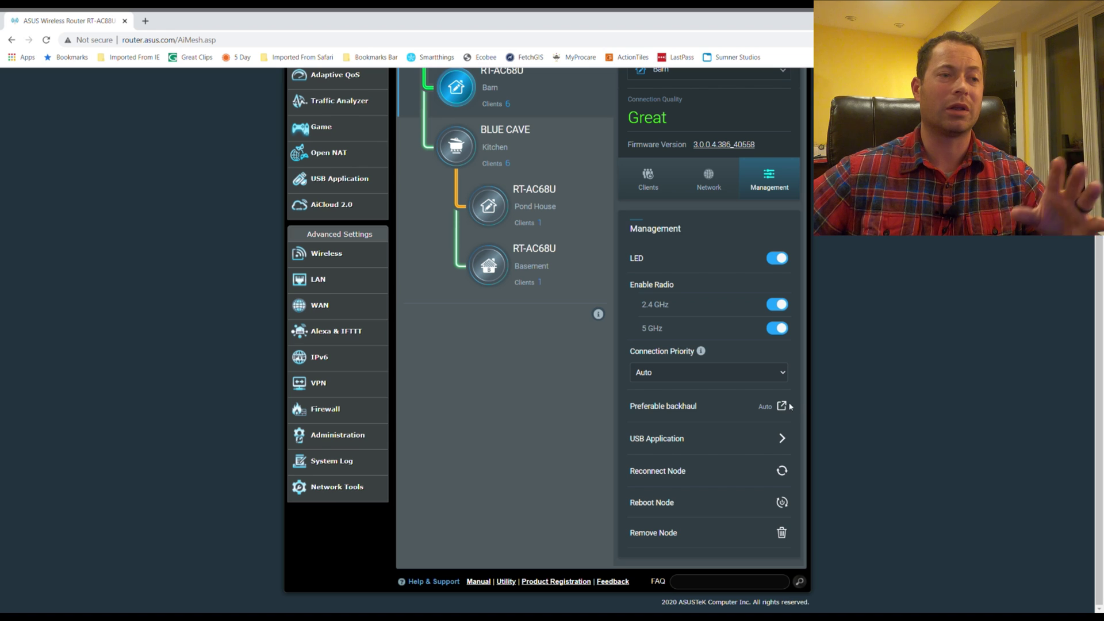
View the preferable backhaul choices in the Basement node's management settings and leave them without a change.
click(554, 277)
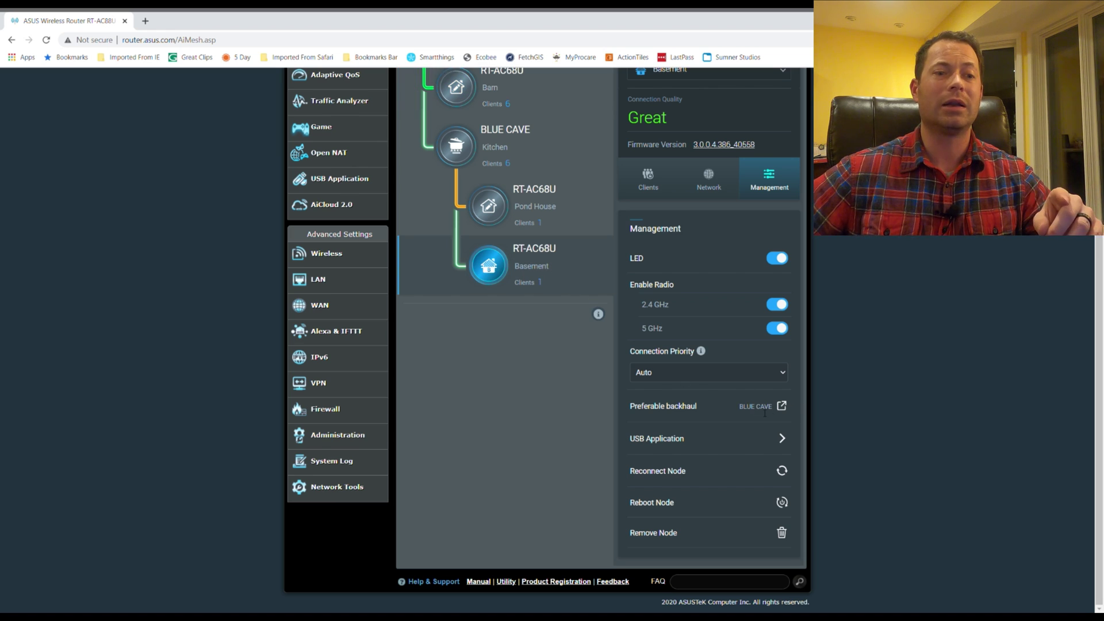
click(782, 407)
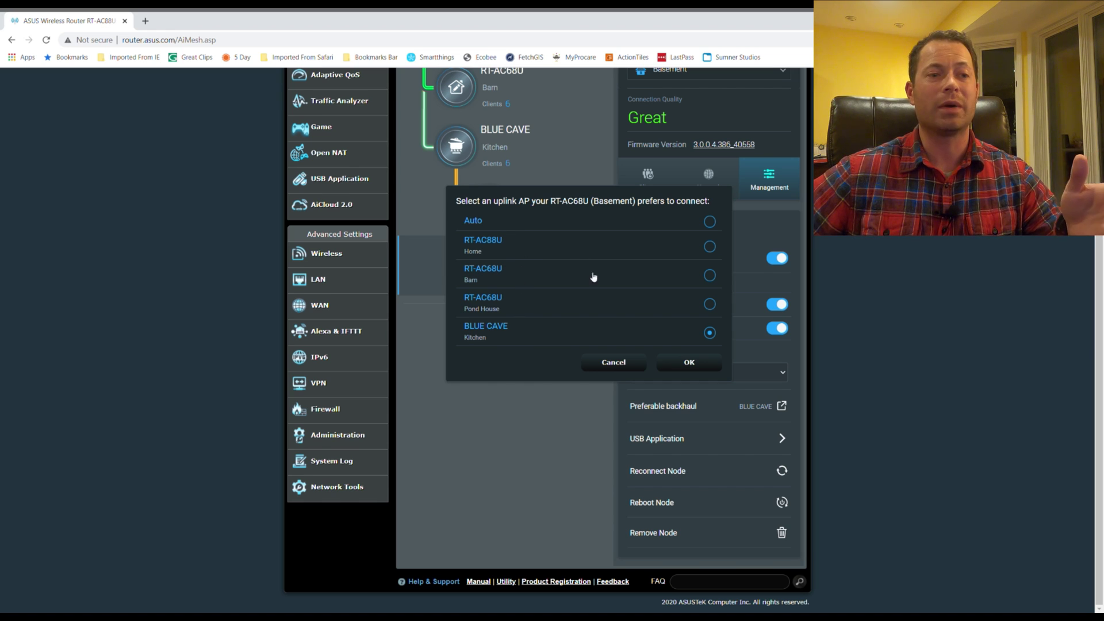
click(610, 362)
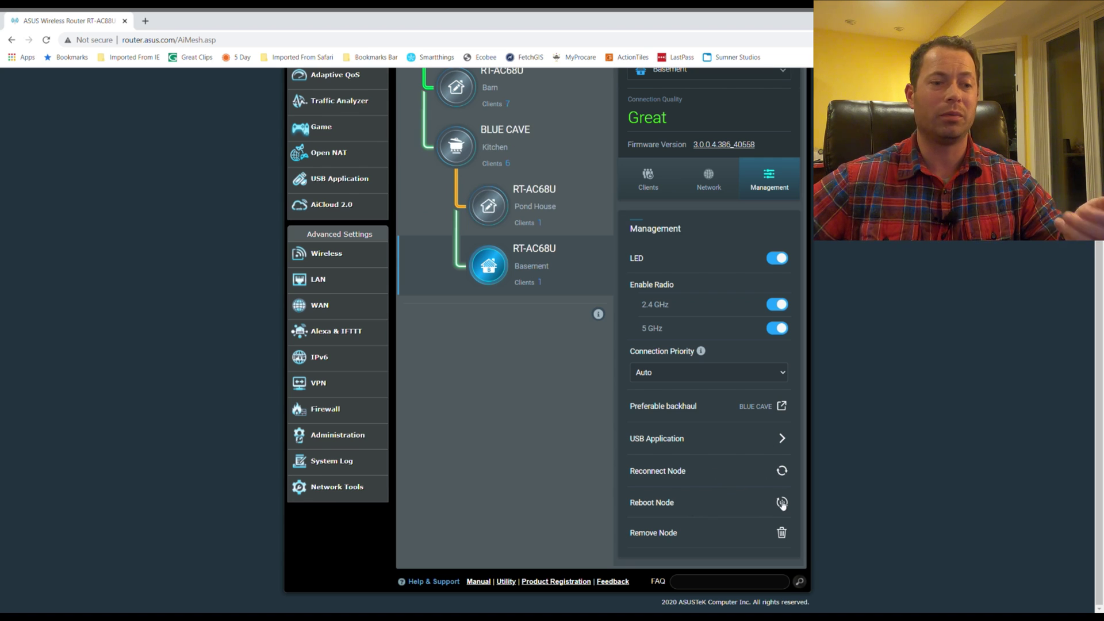
Call up the AiMesh system optimization and read its confirmation prompt, then cancel it.
scroll(764, 539, up, 2)
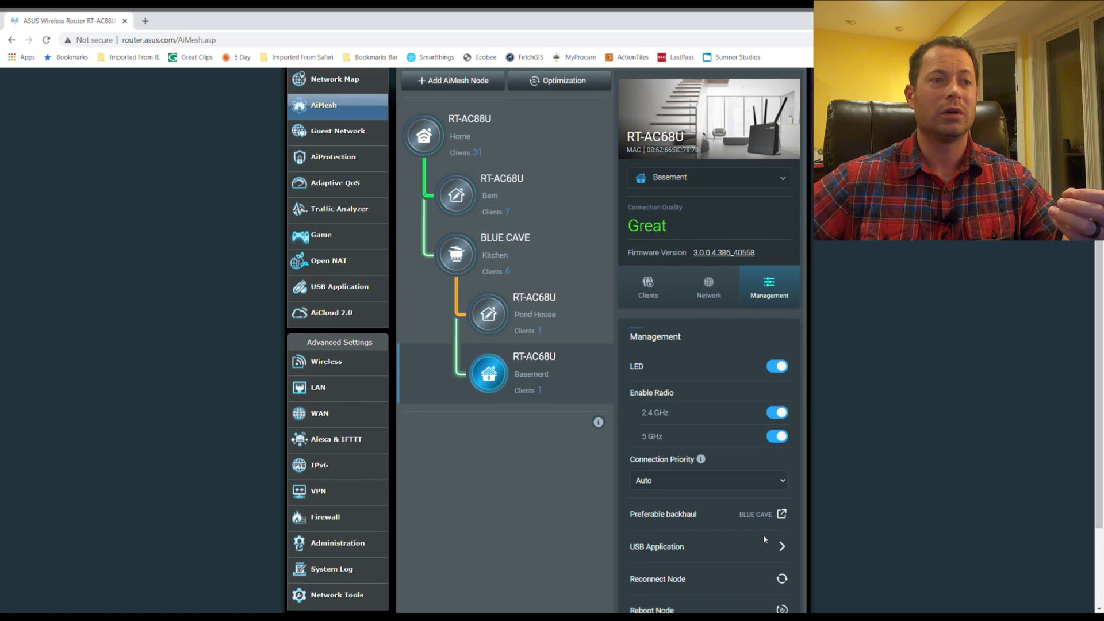
scroll(764, 539, up, 2)
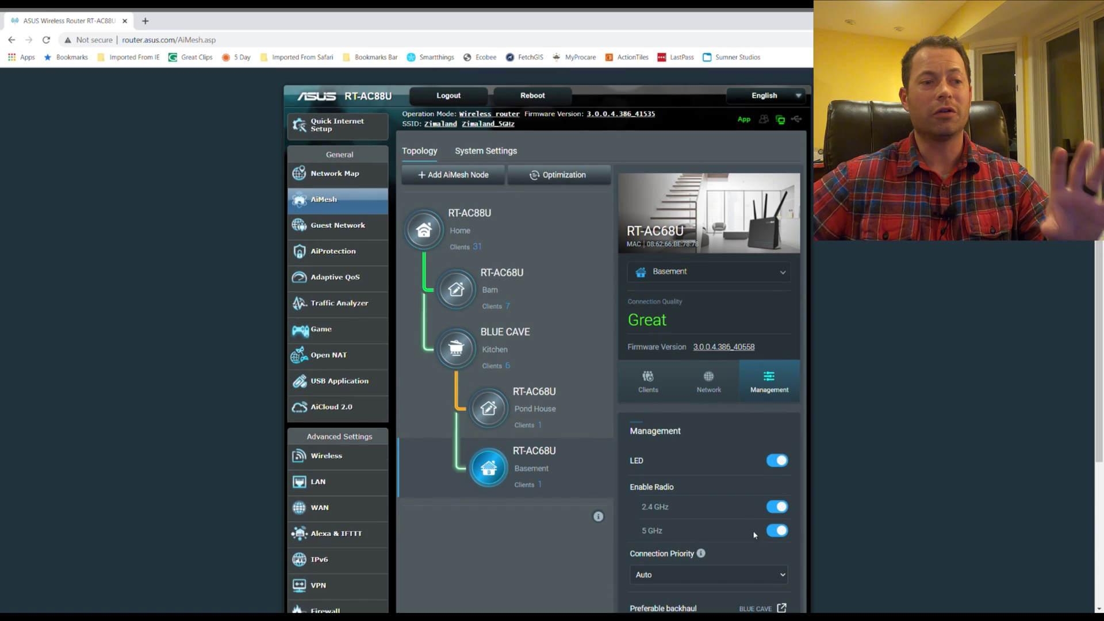
click(554, 179)
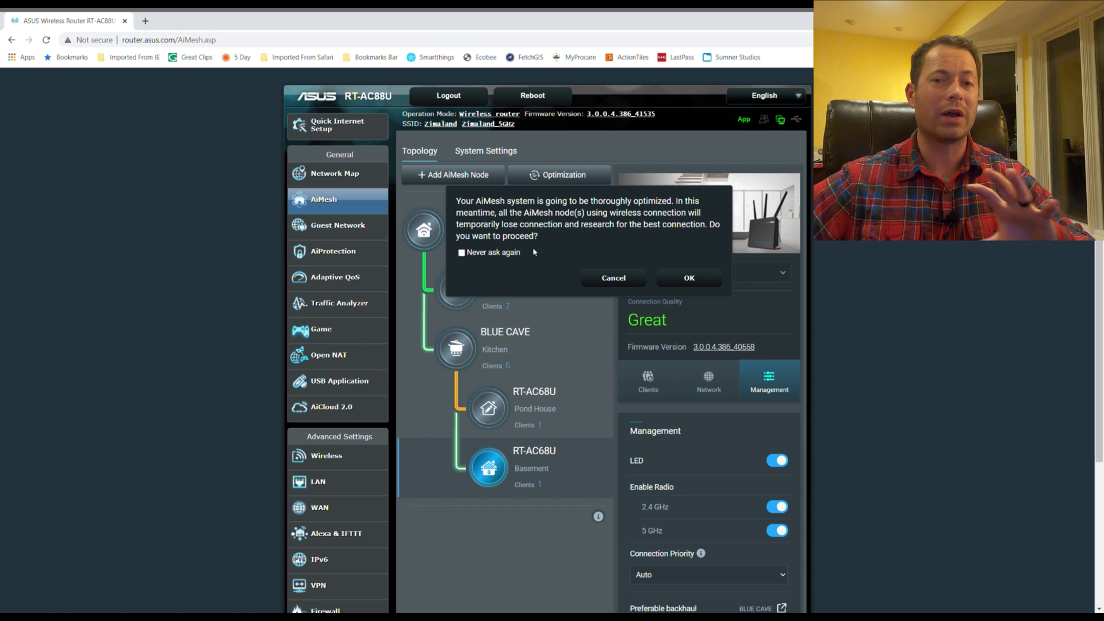
click(616, 277)
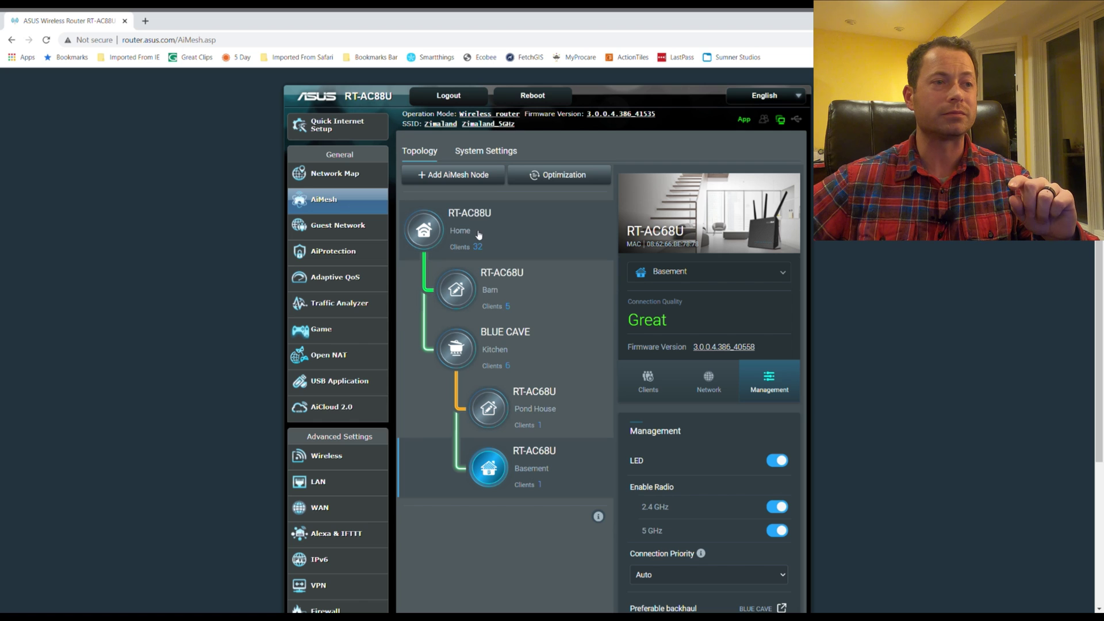
View the AiMesh system settings, including the Ethernet Backhaul Mode option.
click(486, 152)
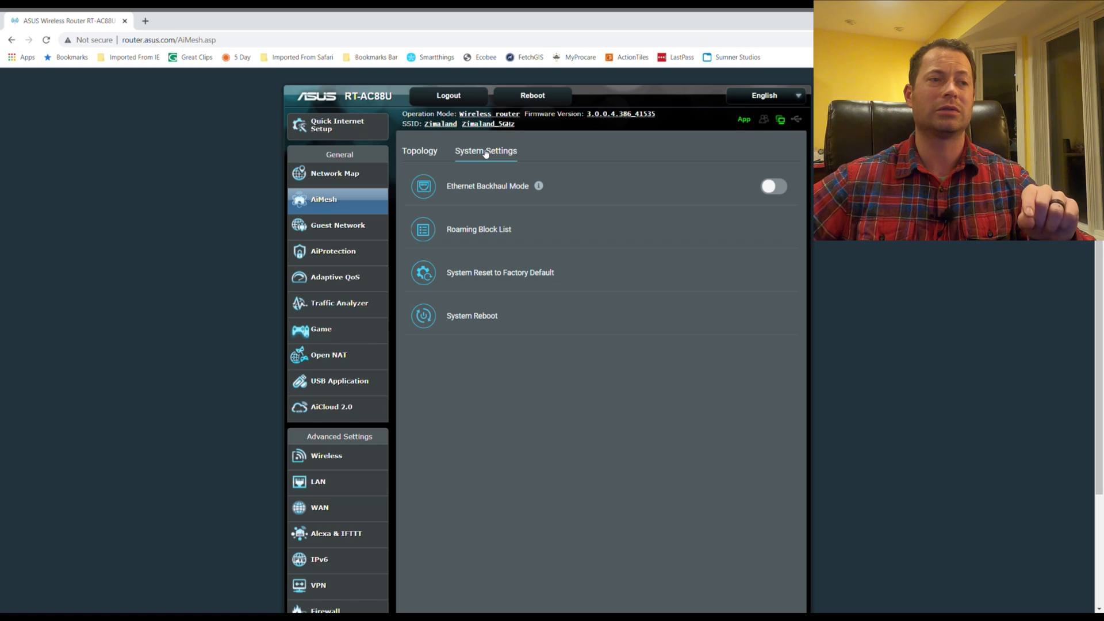
mouse_move(544, 189)
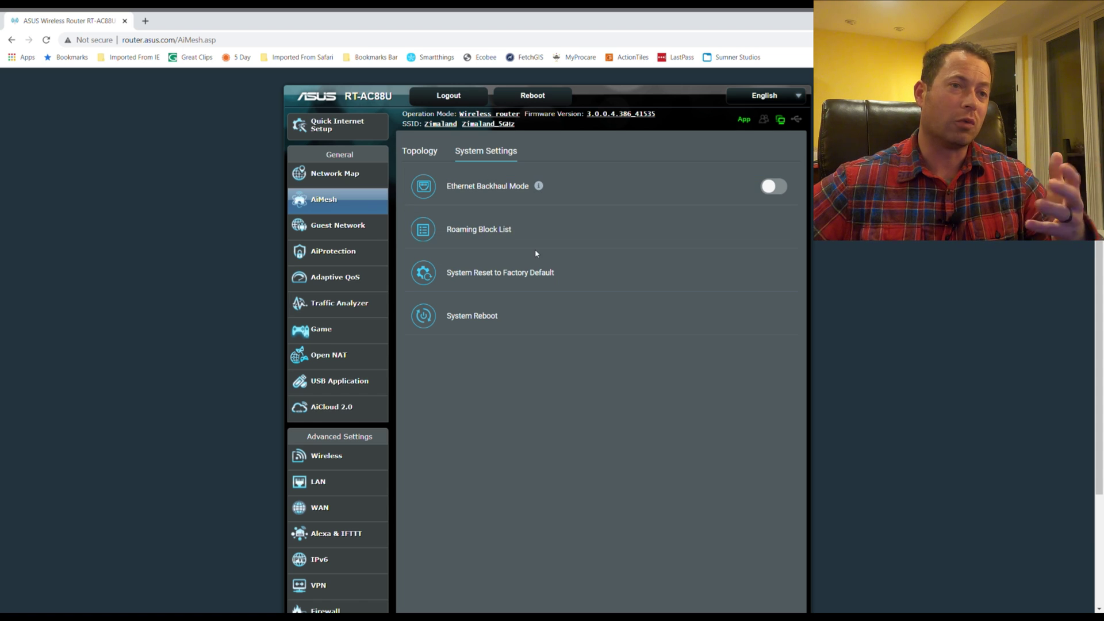
View the Roaming Block List settings for the AiMesh nodes, then return to the AiMesh page.
click(473, 234)
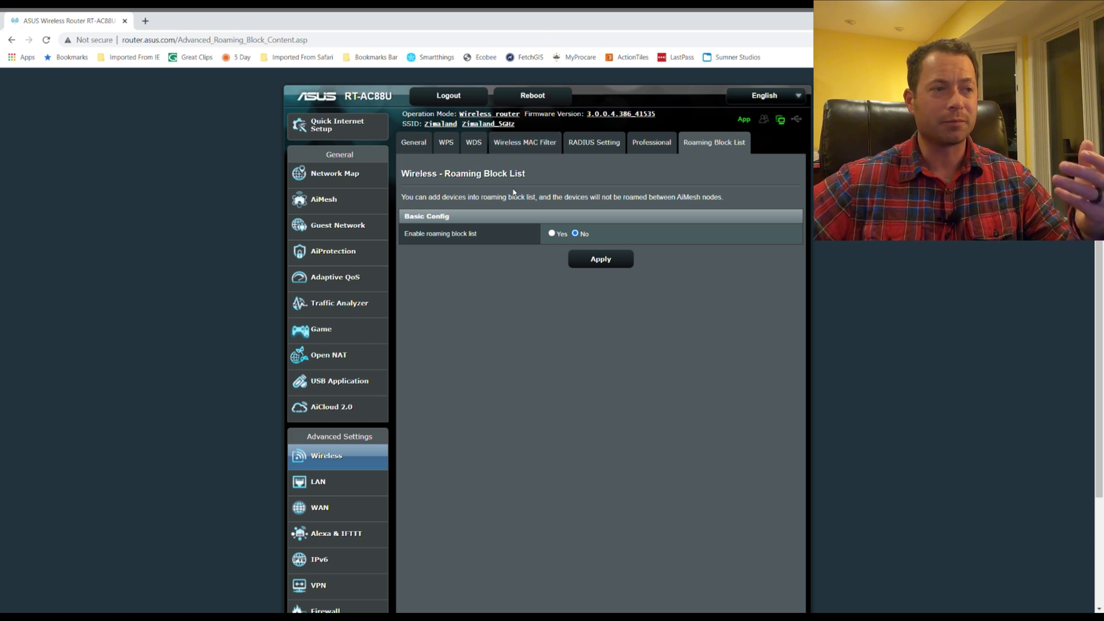
click(353, 210)
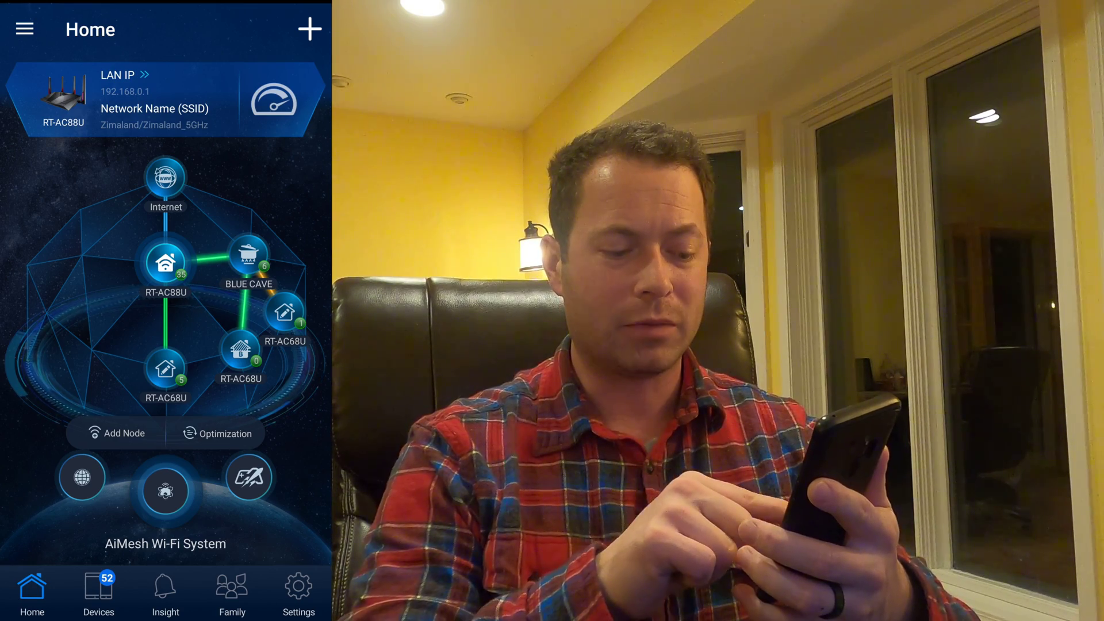
In the ASUS Router mobile app, view the real-time internet traffic and the application prioritization choices, then dismiss them without a selection.
click(81, 477)
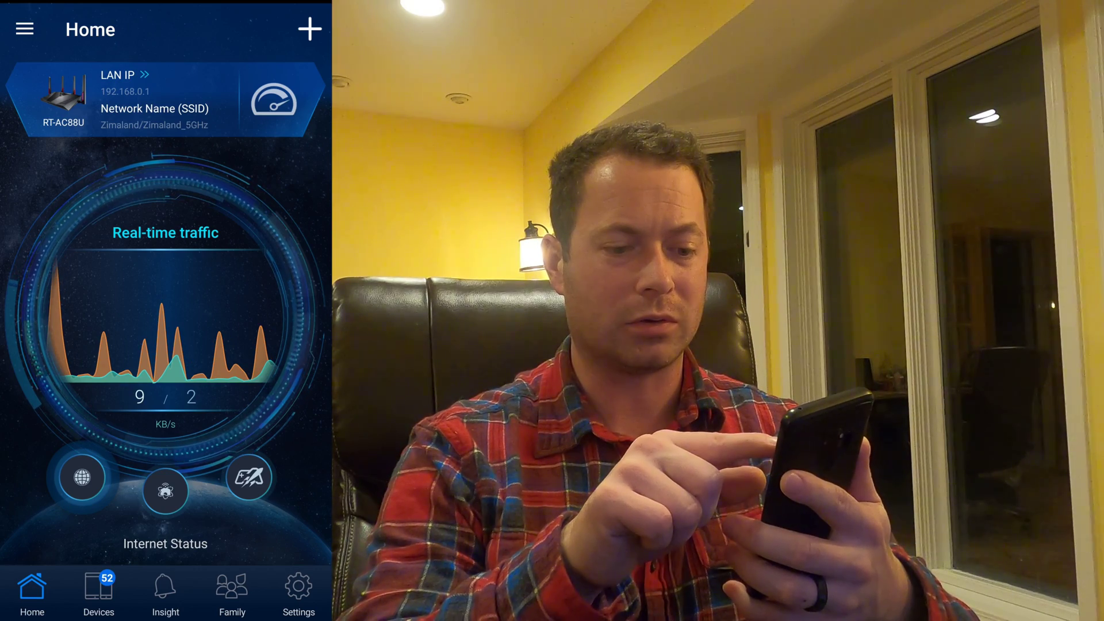
click(248, 477)
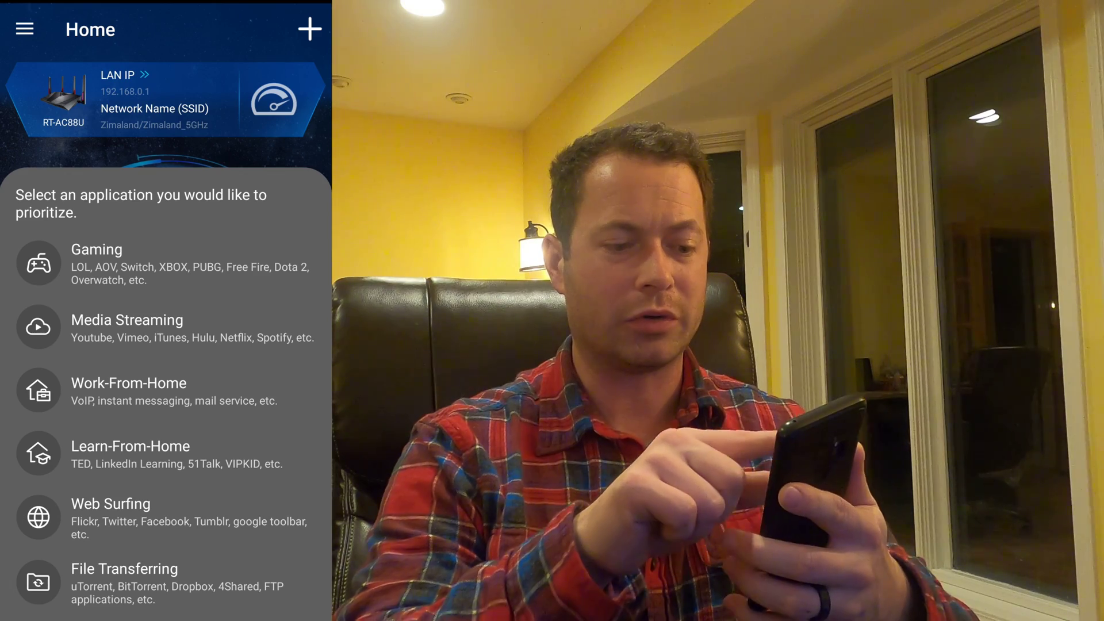
key(Escape)
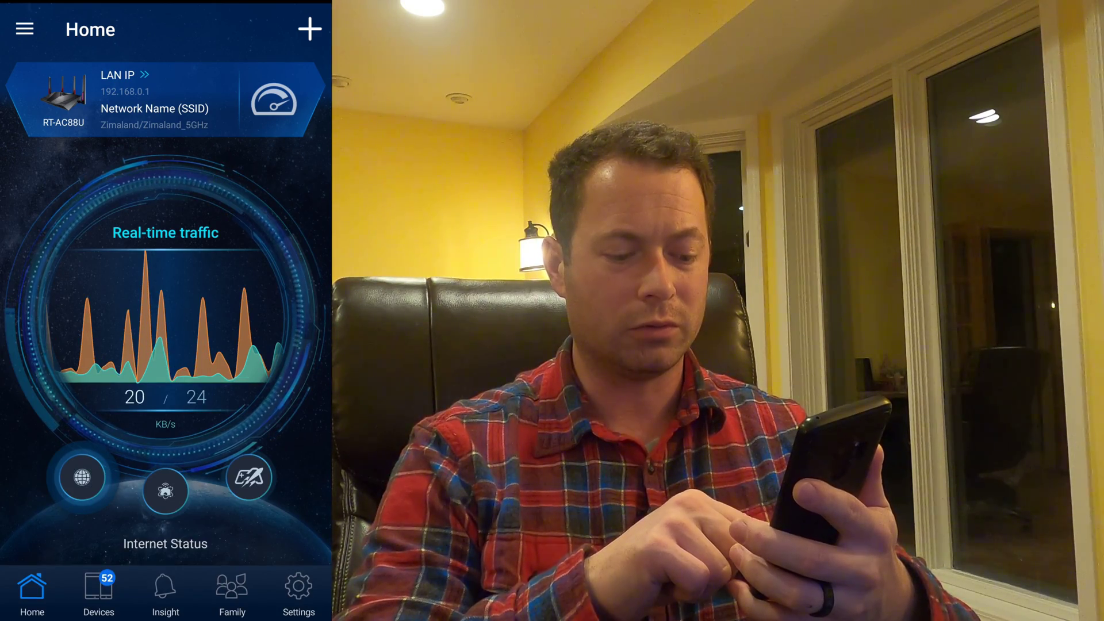
Look up the RT-AC88U router among the connected devices and view its Wi-Fi network details.
click(98, 592)
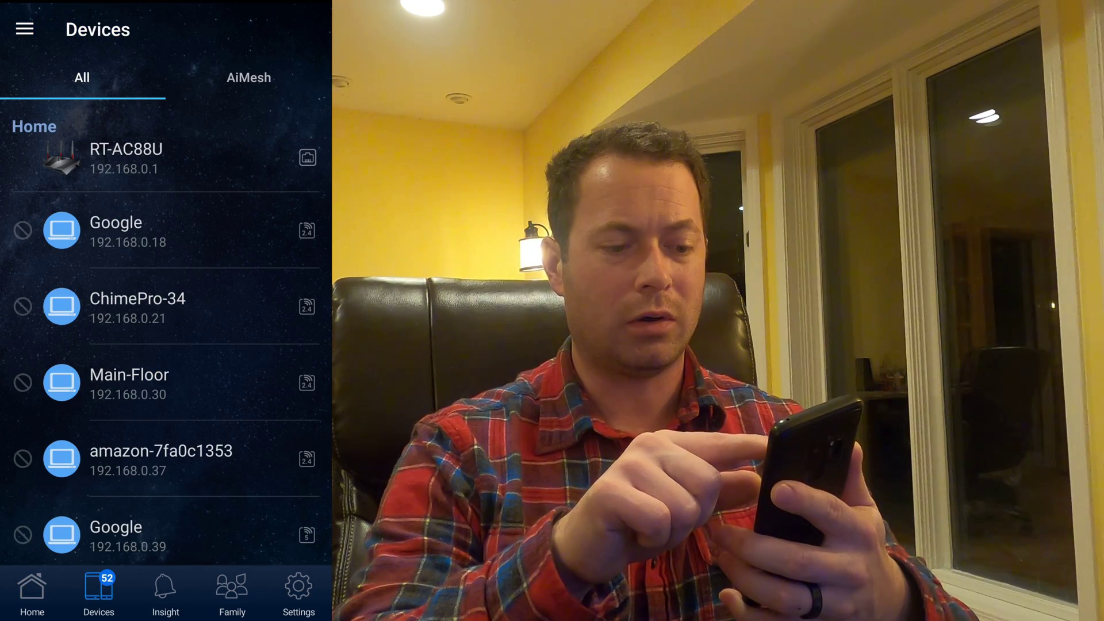
click(126, 157)
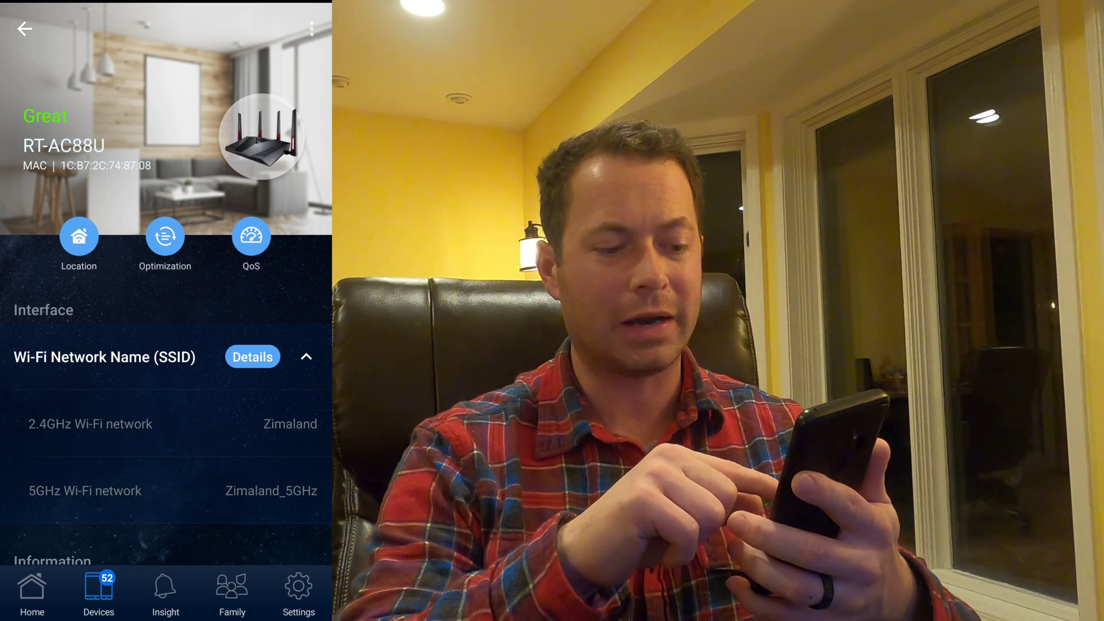
scroll(165, 345, down, 2)
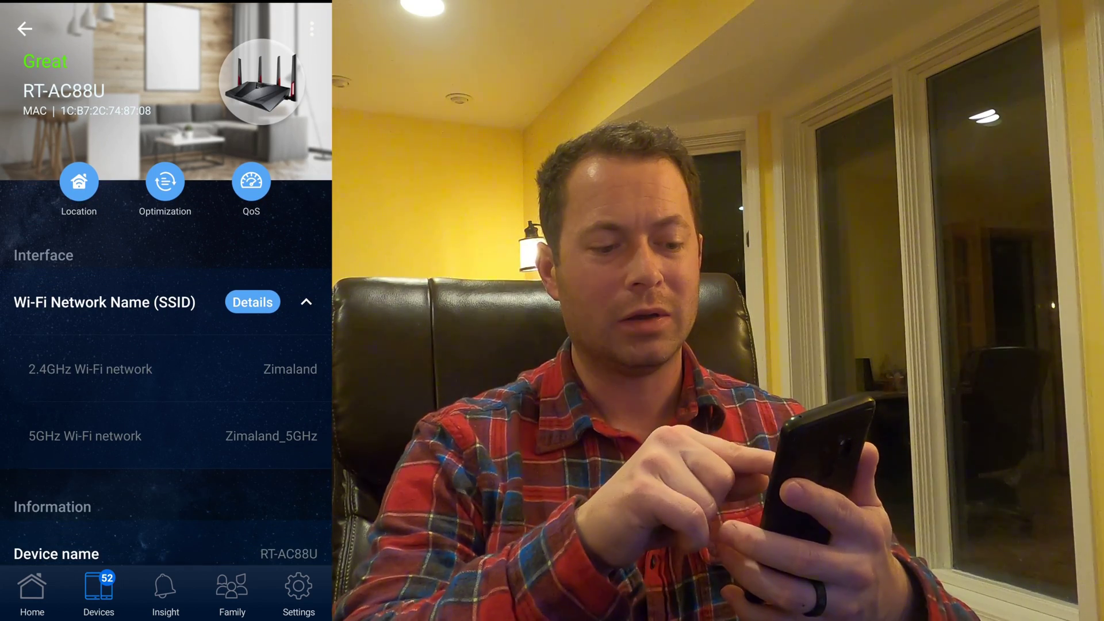
Browse the location choices for the RT-AC88U without changing them, then return to the router's interface and device information.
click(79, 181)
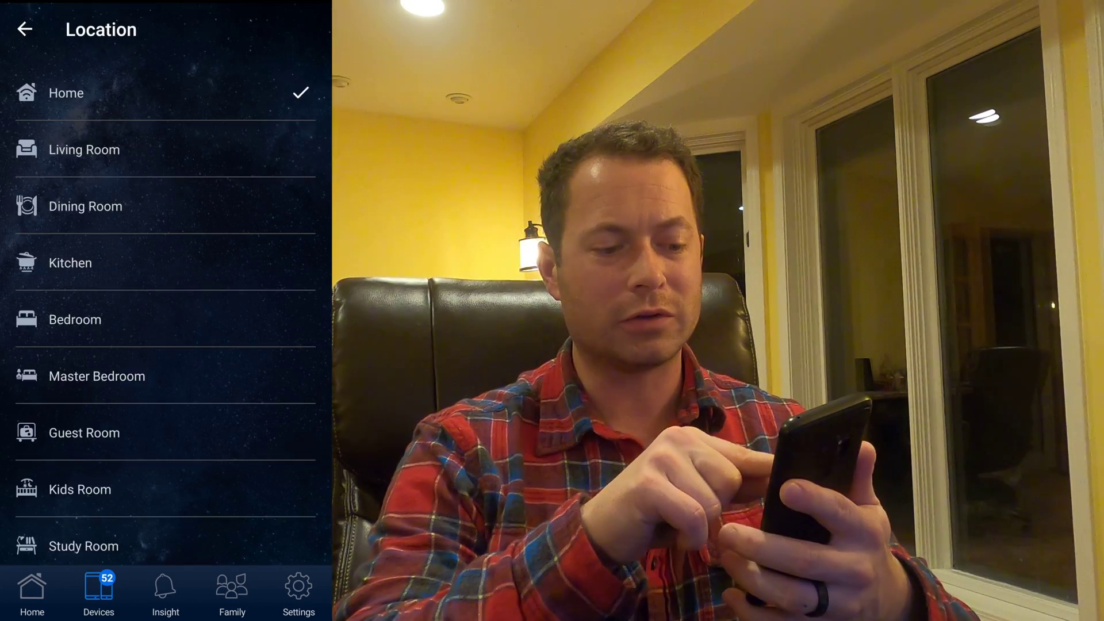
scroll(166, 322, down, 3)
scroll(166, 322, up, 3)
scroll(165, 322, down, 6)
scroll(165, 322, up, 6)
click(25, 29)
scroll(166, 322, down, 2)
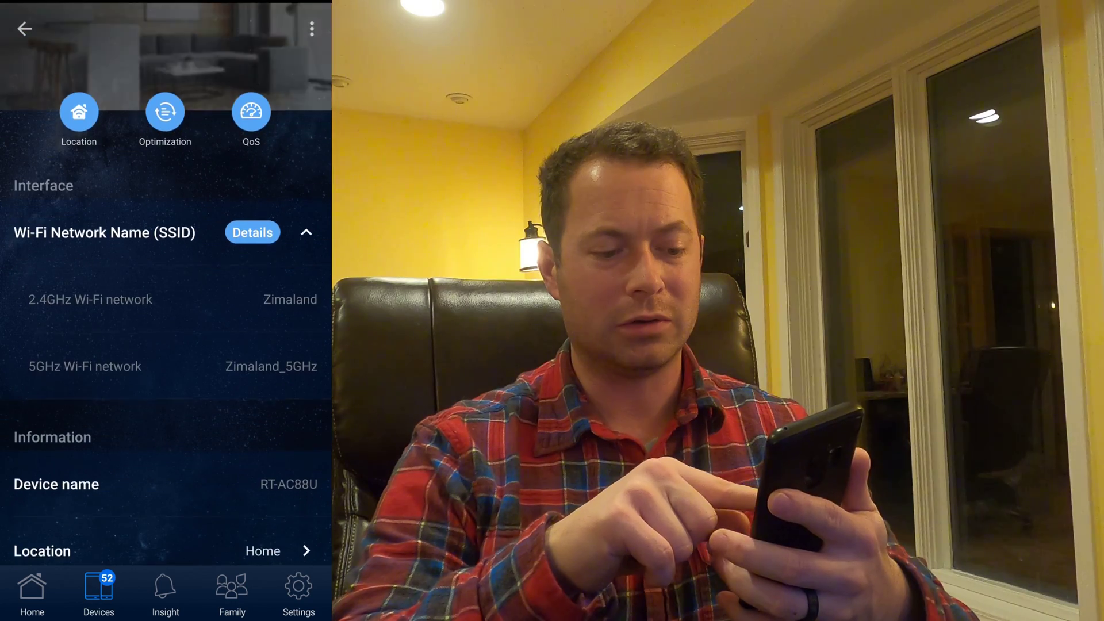